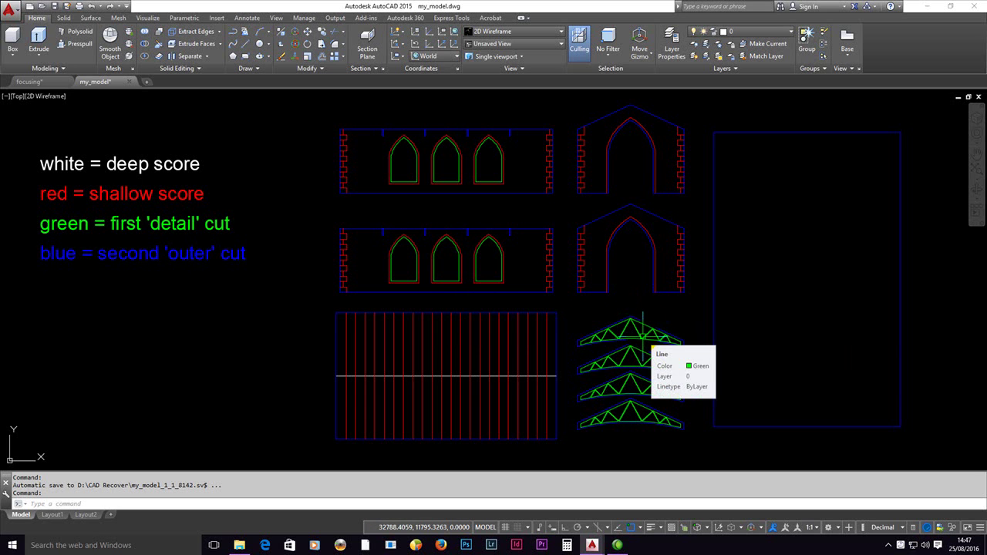
type("z")
key("Return")
type("w")
key("Return")
left_click(600, 340)
left_click(626, 325)
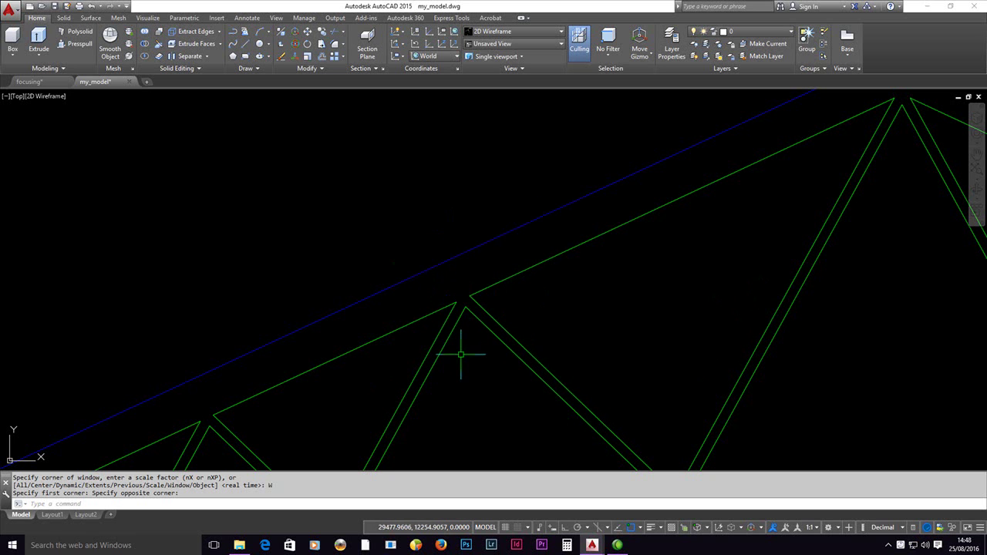
type("z")
key("Return")
type("p")
key("Return")
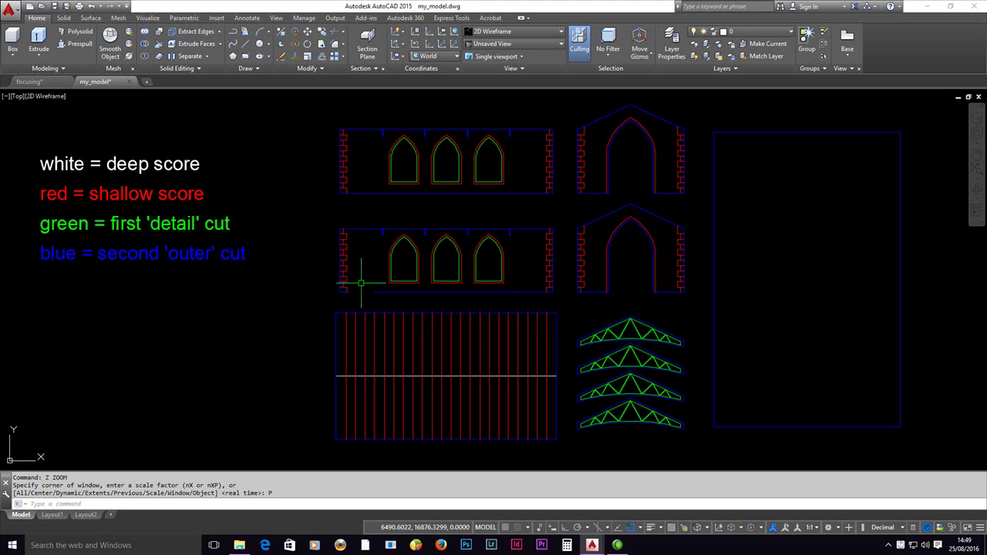
left_click(366, 283)
key("Escape")
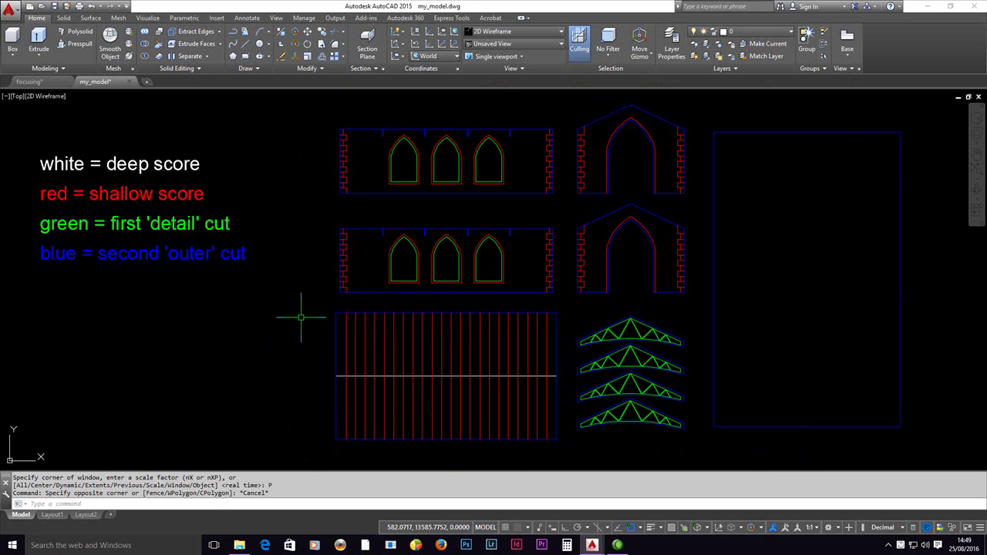
Step: Copy all 445 parts to the clipboard with Ctrl+Shift+C, base point just below their lower-left corner
key("ctrl+shift+c")
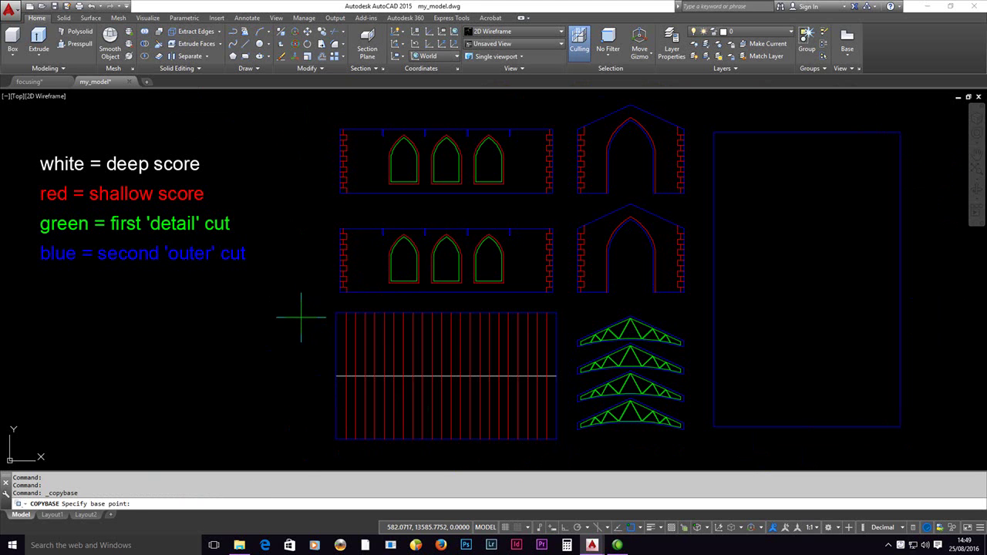
left_click(302, 460)
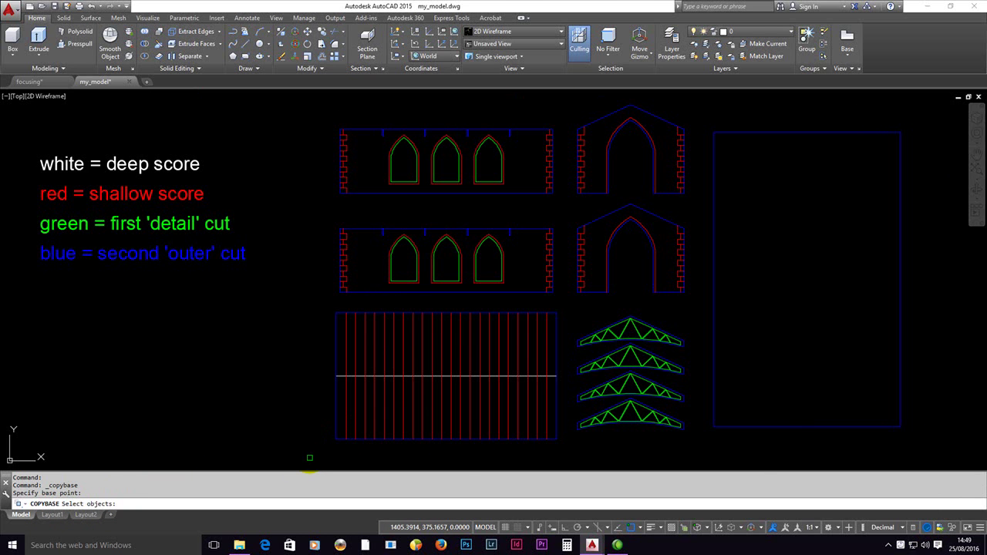
left_click(310, 458)
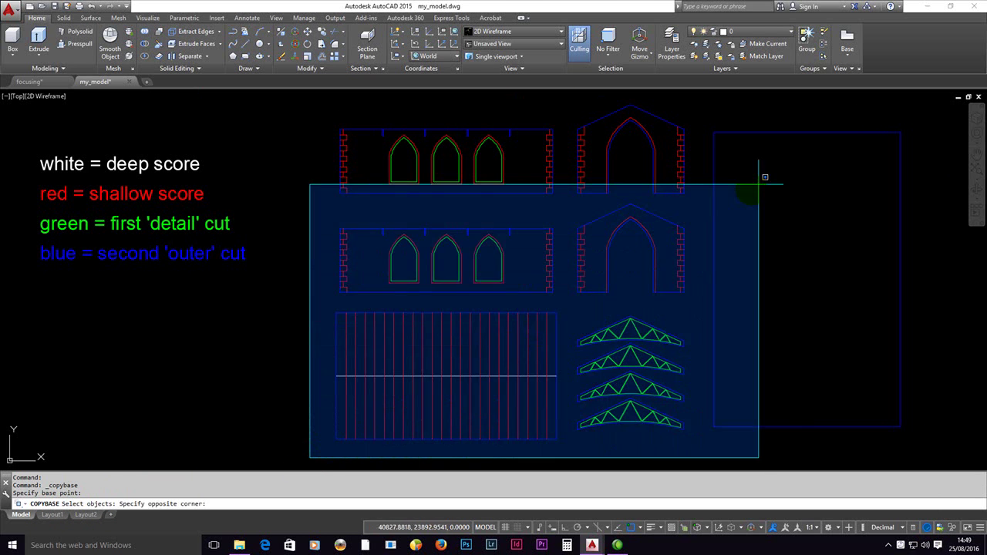
left_click(935, 90)
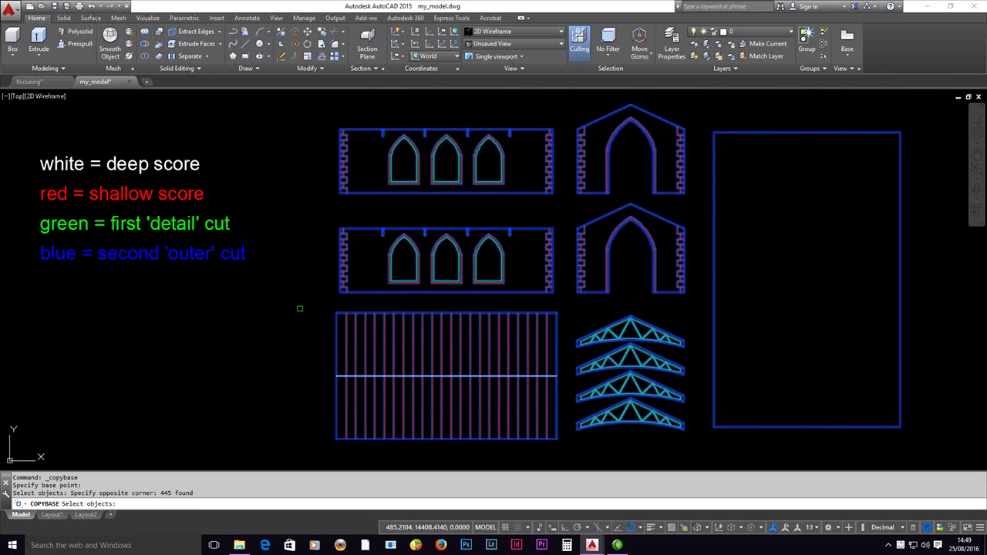
key("Return")
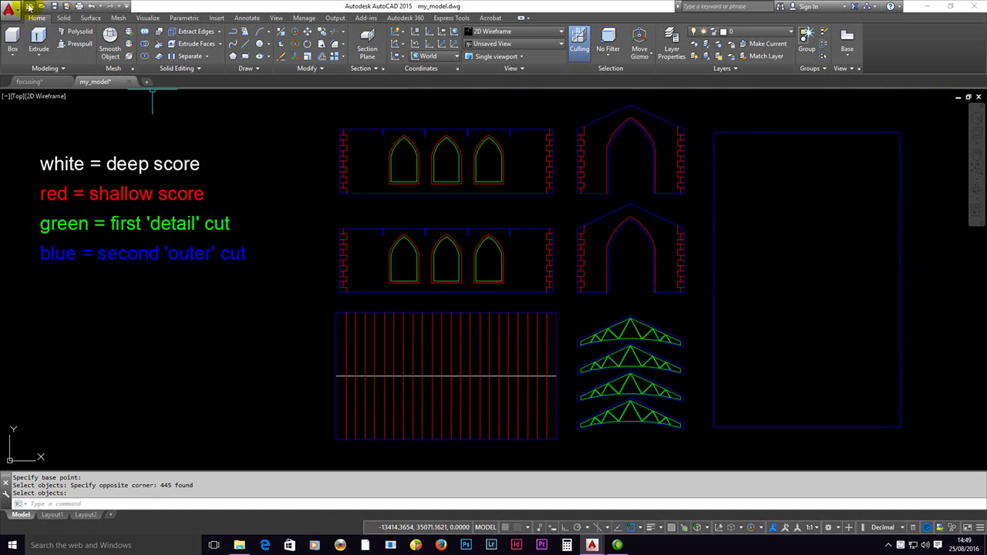
Step: Create a new drawing from the ILS3_NM.dwt template in USB Drive (G:) > Laser Cutting
left_click(91, 503)
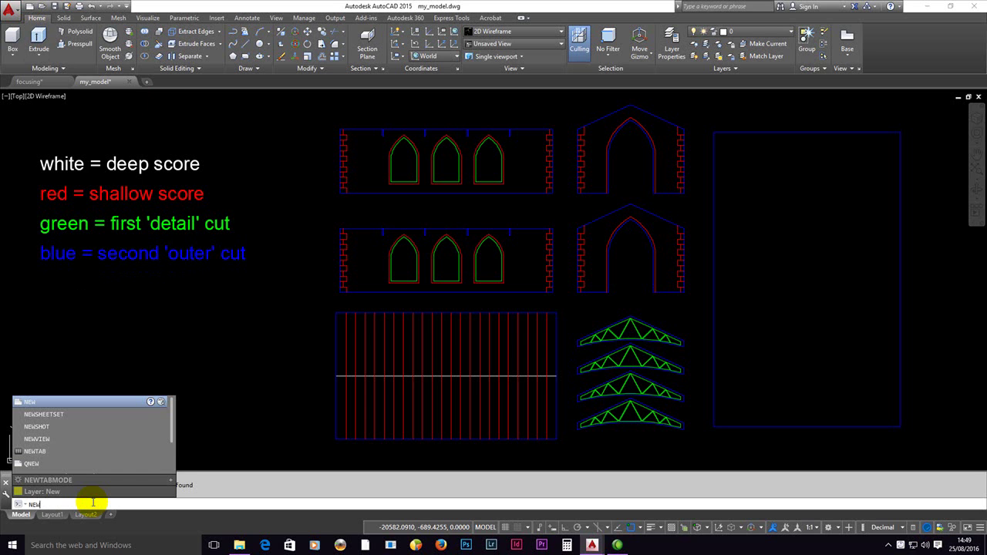
key("Return")
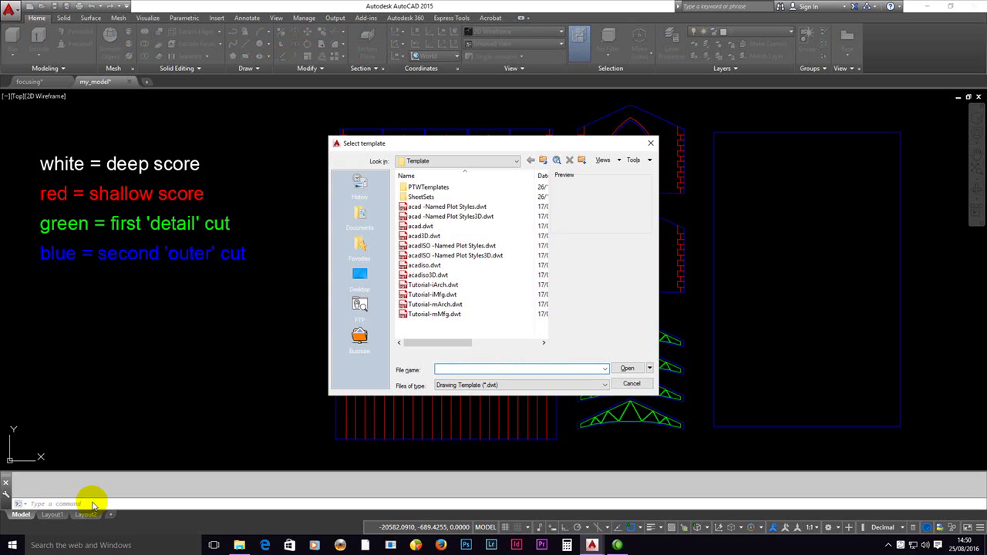
left_click(358, 282)
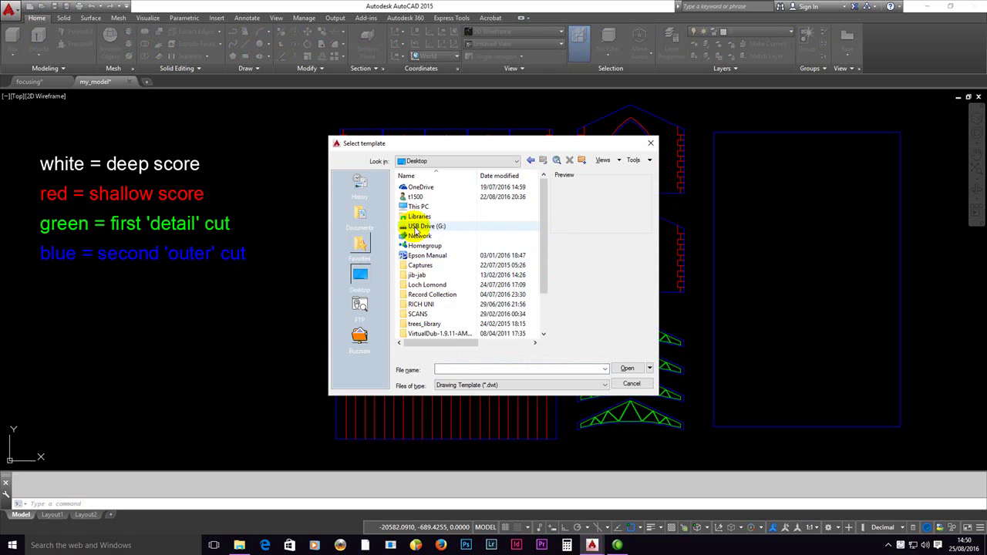
double_click(417, 226)
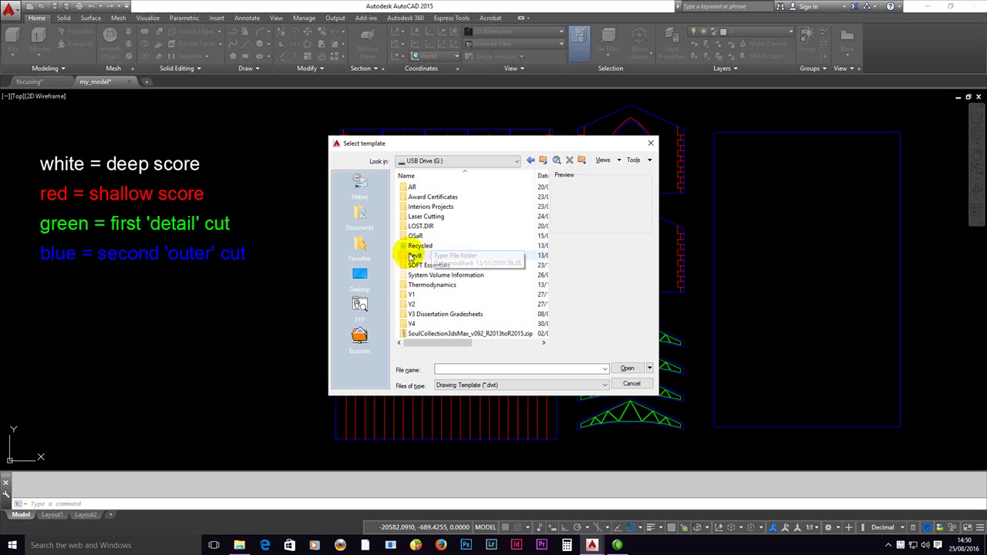
left_click(409, 219)
double_click(407, 219)
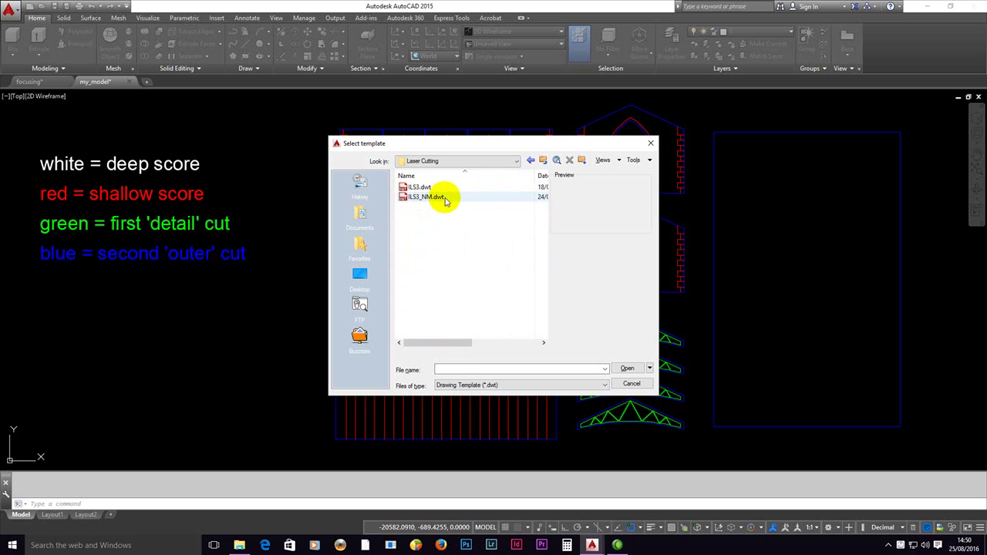
left_click(406, 198)
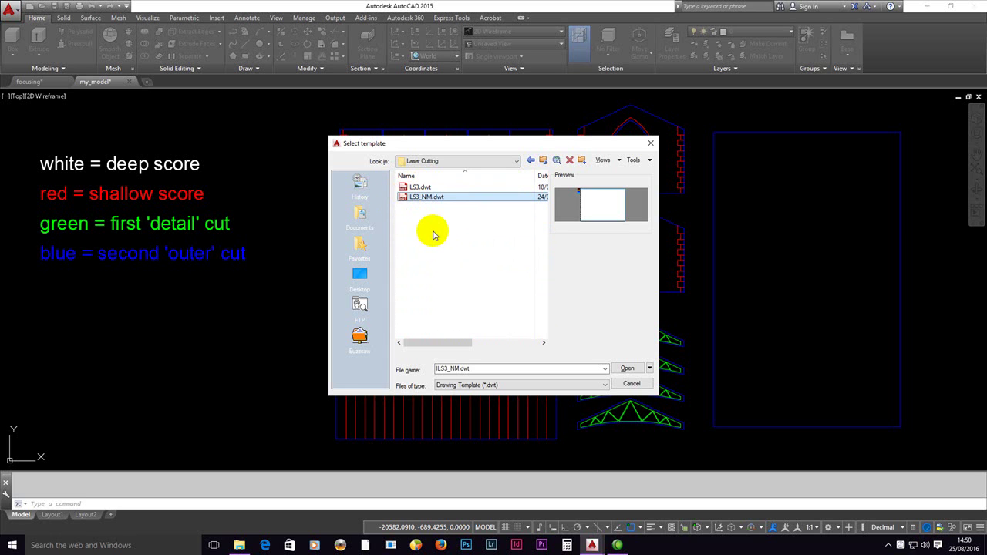
left_click(628, 368)
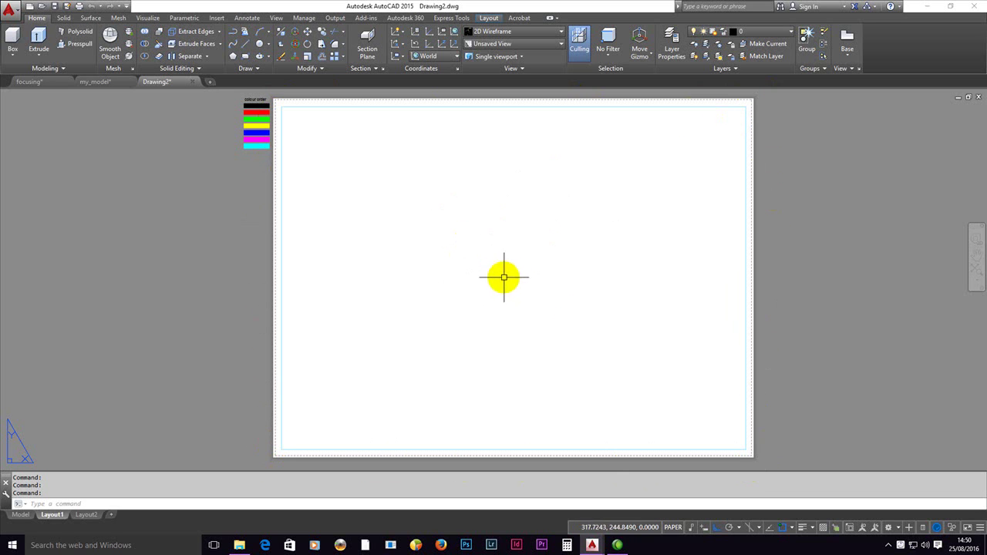
Step: Paste the copied parts as a single block inside the template's layout viewport
double_click(509, 284)
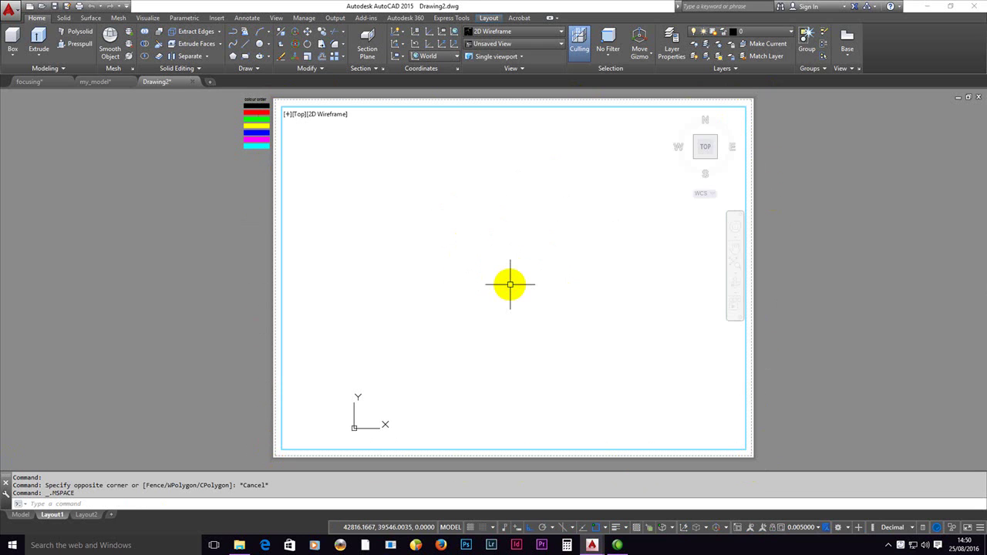
key("ctrl+shift+v")
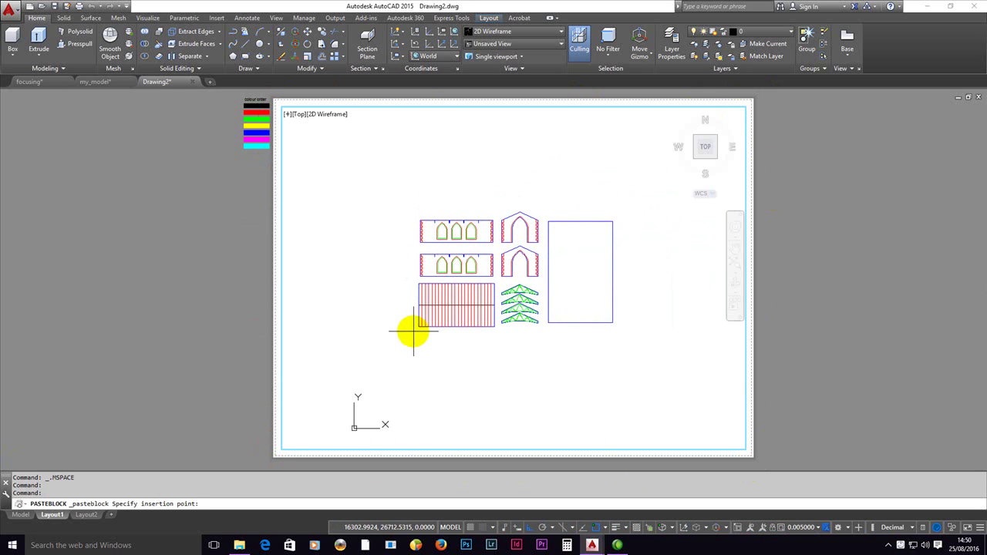
left_click(413, 332)
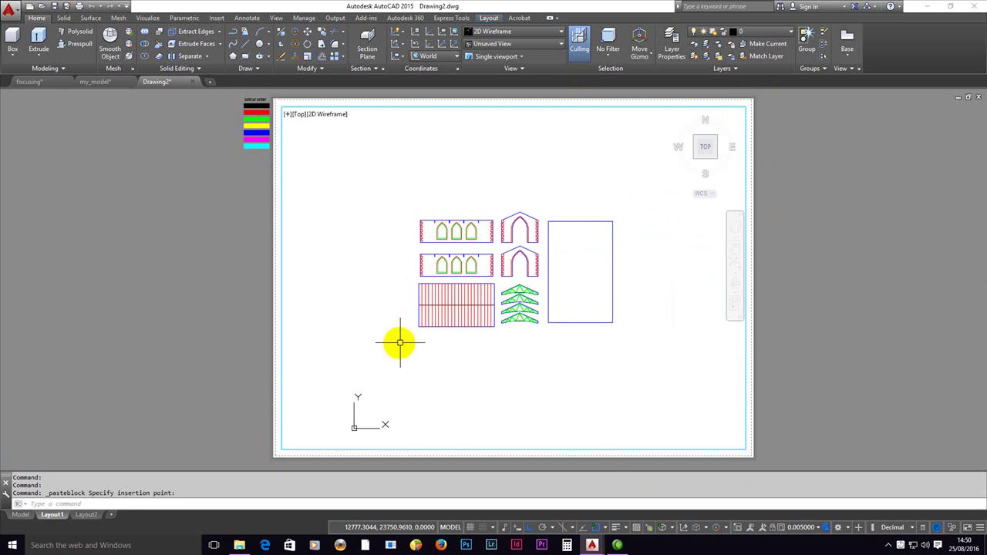
left_click(451, 319)
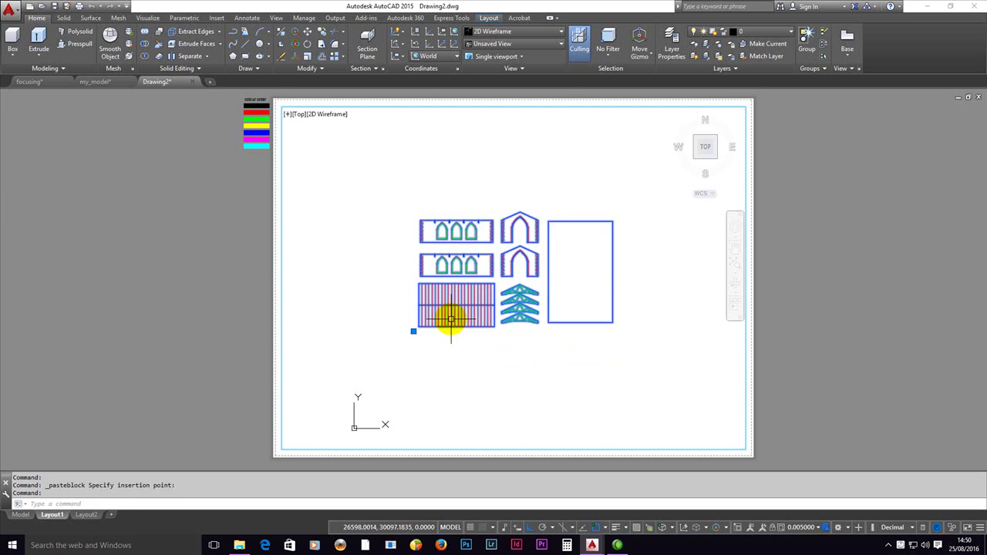
key("Escape")
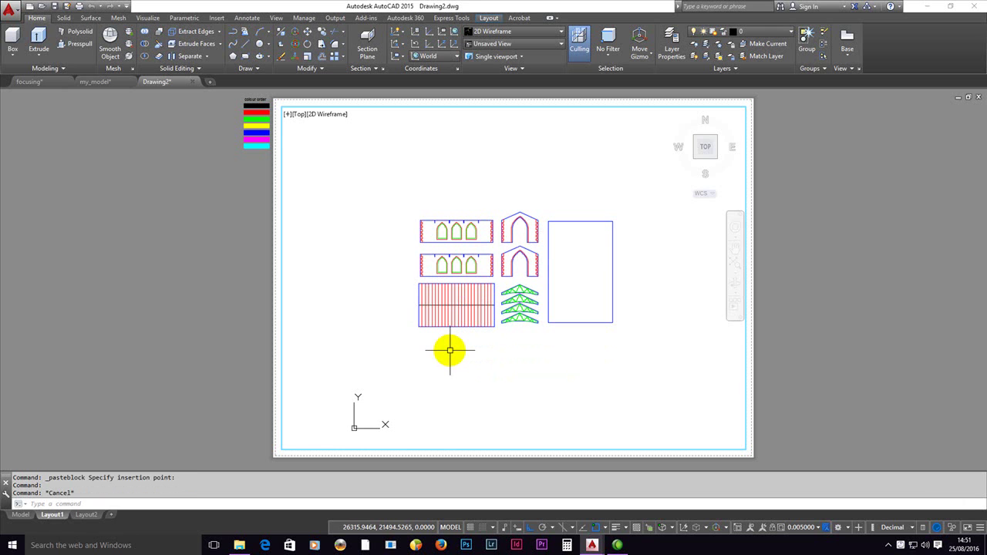
Step: Explode the pasted block with X into separate red, green and blue objects, then window-select everything
type("x")
key("Return")
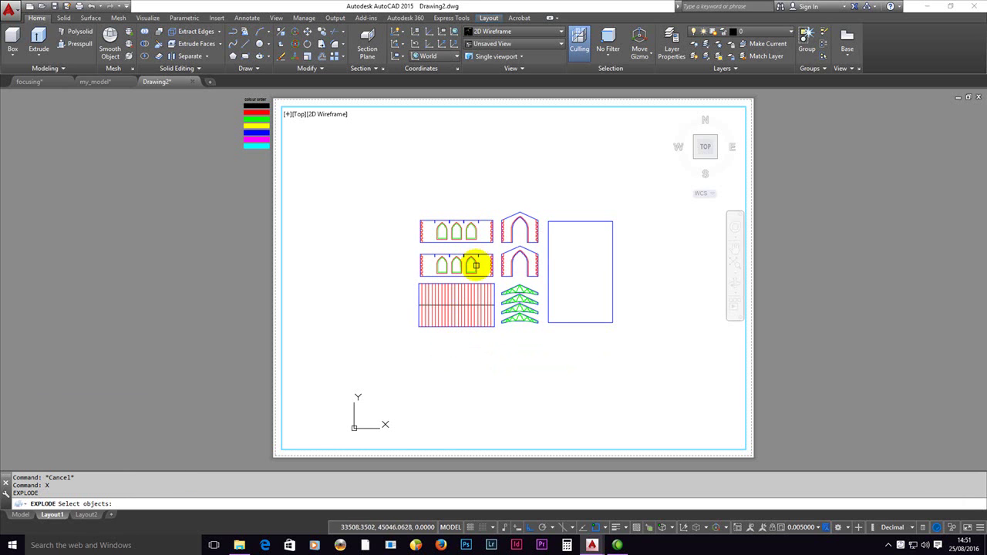
left_click(469, 275)
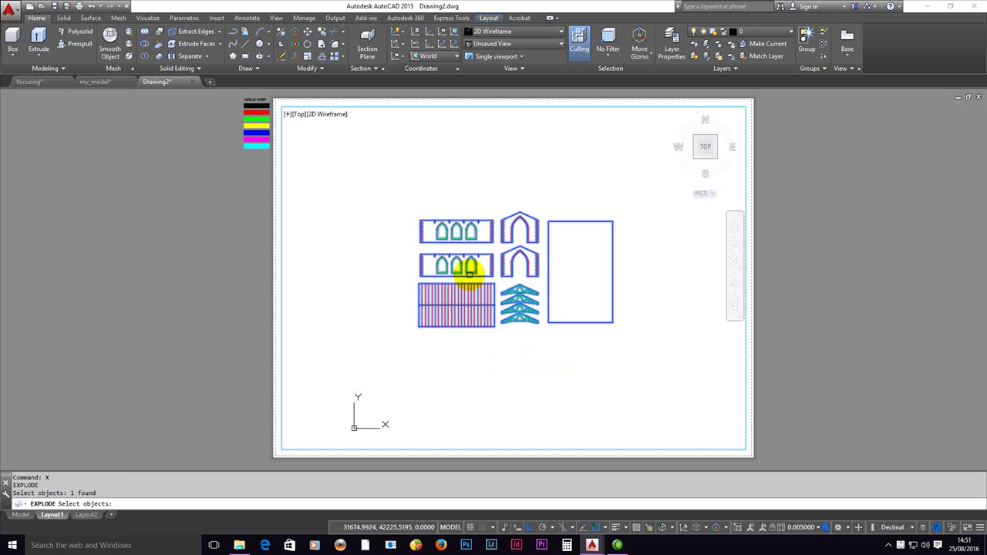
key("Return")
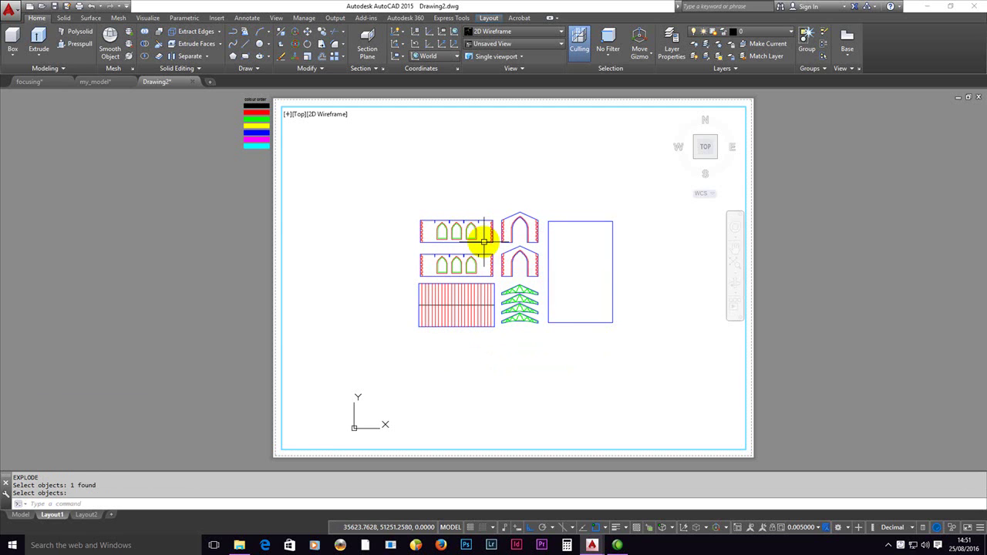
key("Return")
left_click(484, 243)
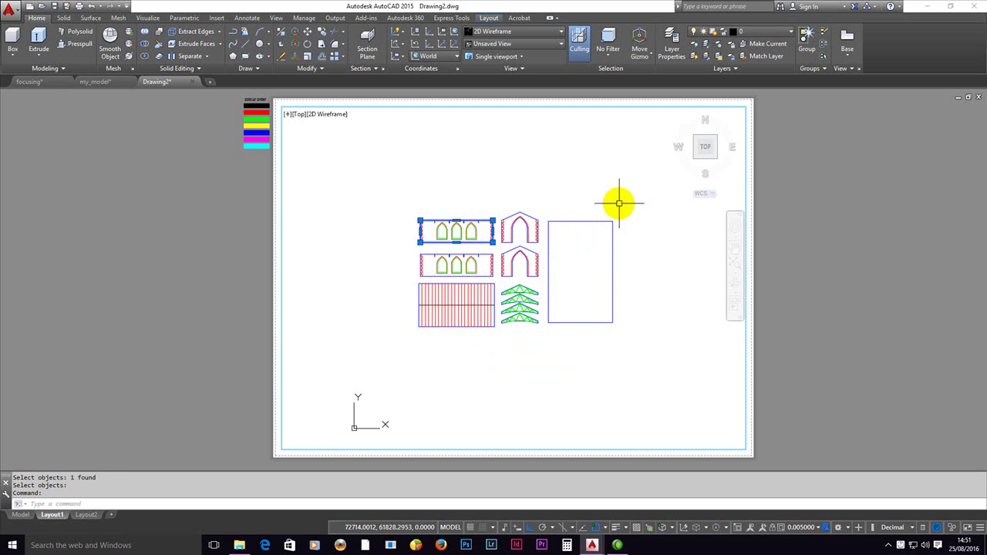
key("Escape")
left_click(622, 199)
left_click(371, 352)
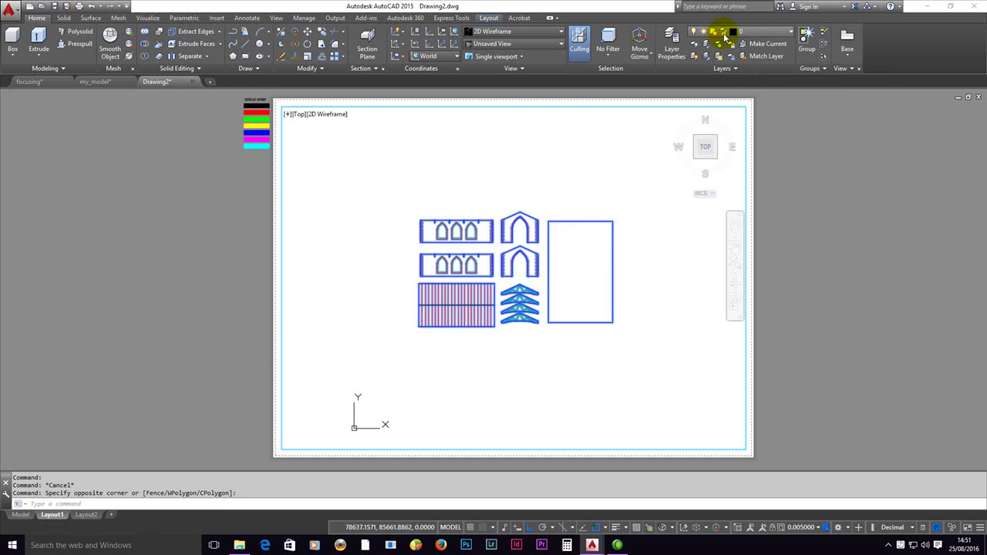
Step: Turn off plotting for the viewport layer in the Layer Properties Manager
key("Escape")
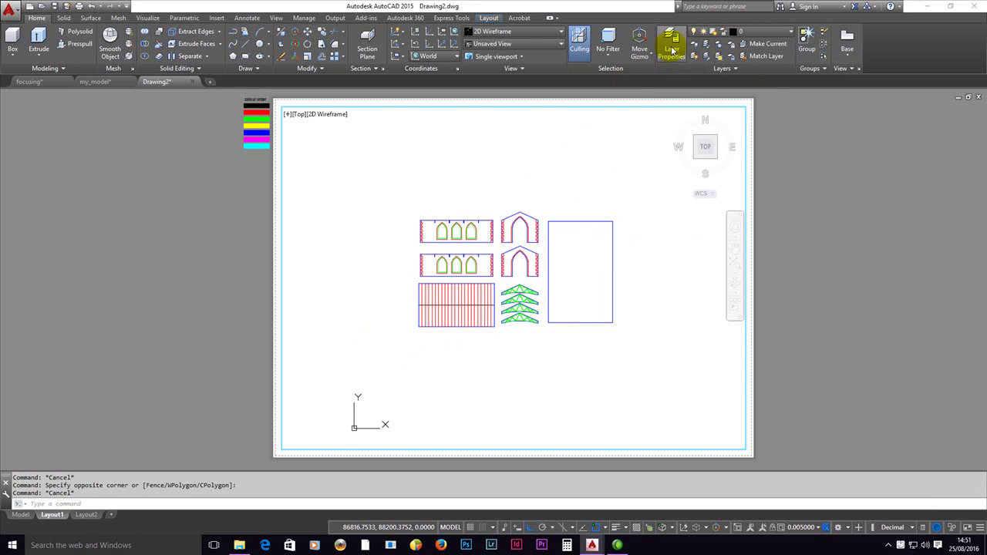
left_click(672, 51)
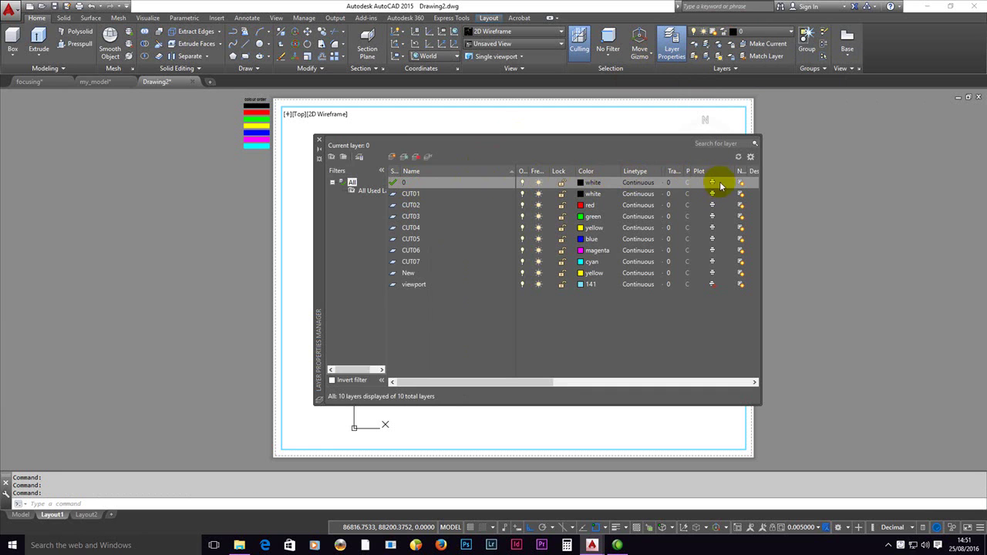
left_click(714, 285)
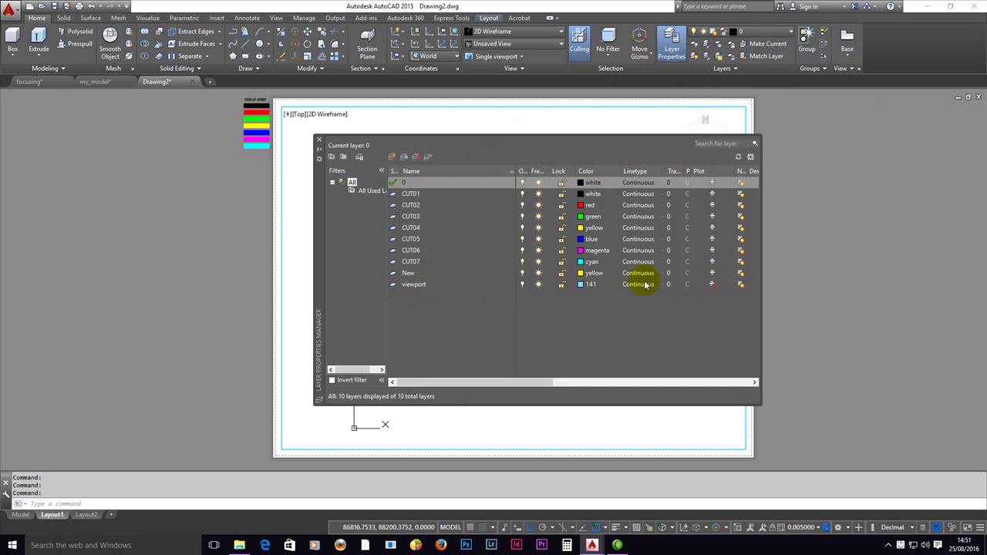
left_click(320, 143)
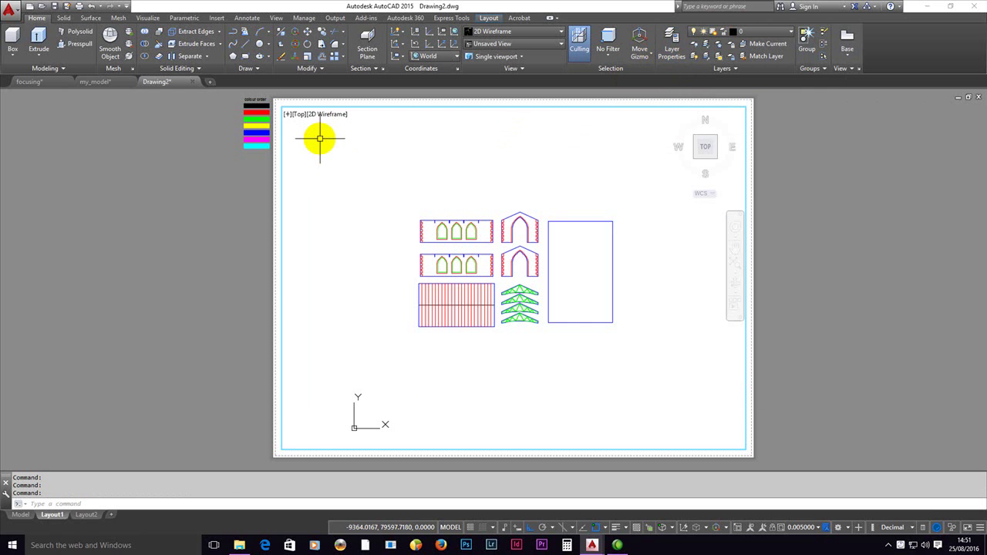
Step: Set the viewport scale to 1:100 and pan the parts toward the sheet's top-left
left_click(819, 529)
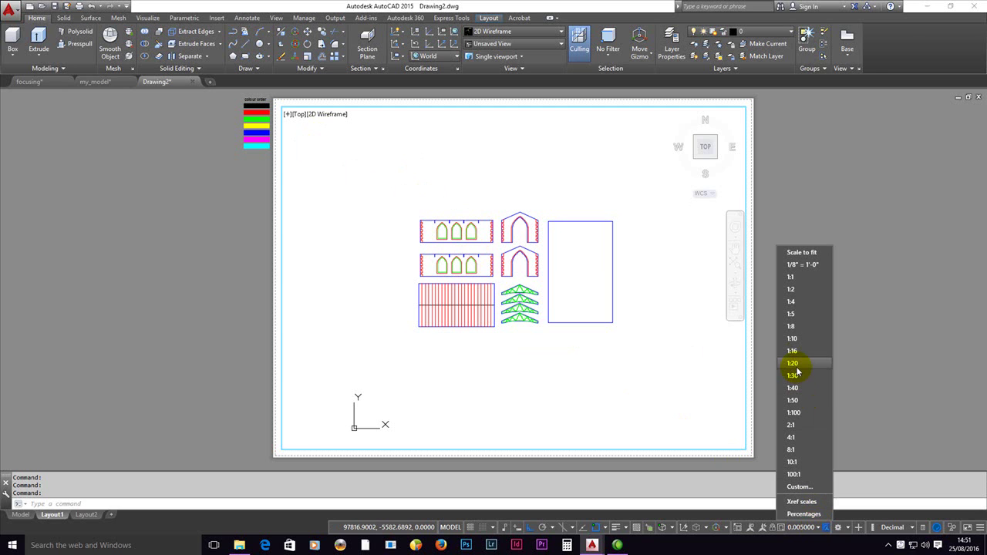
left_click(795, 413)
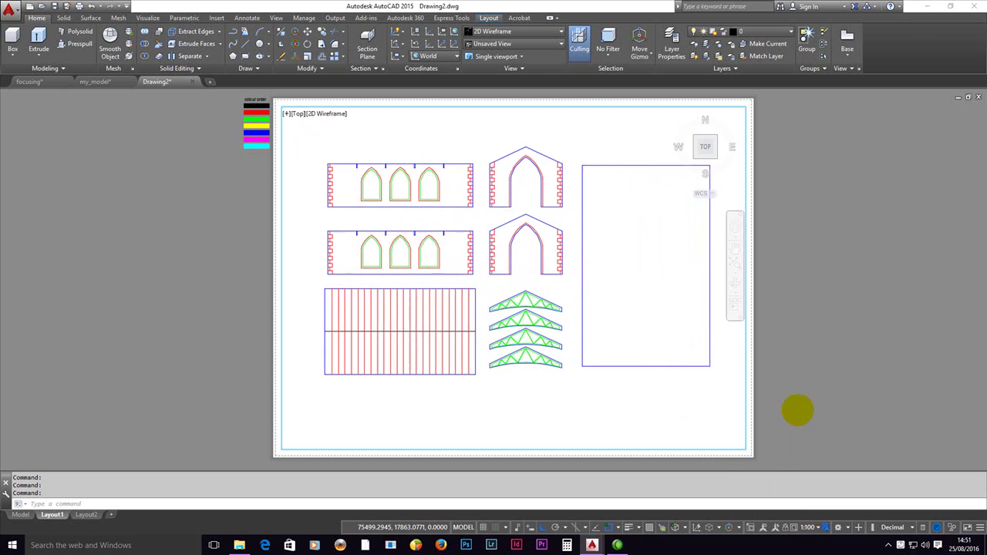
mouse_move(547, 282)
middle_mouse_down()
mouse_move(516, 244)
mouse_move(511, 251)
middle_mouse_up()
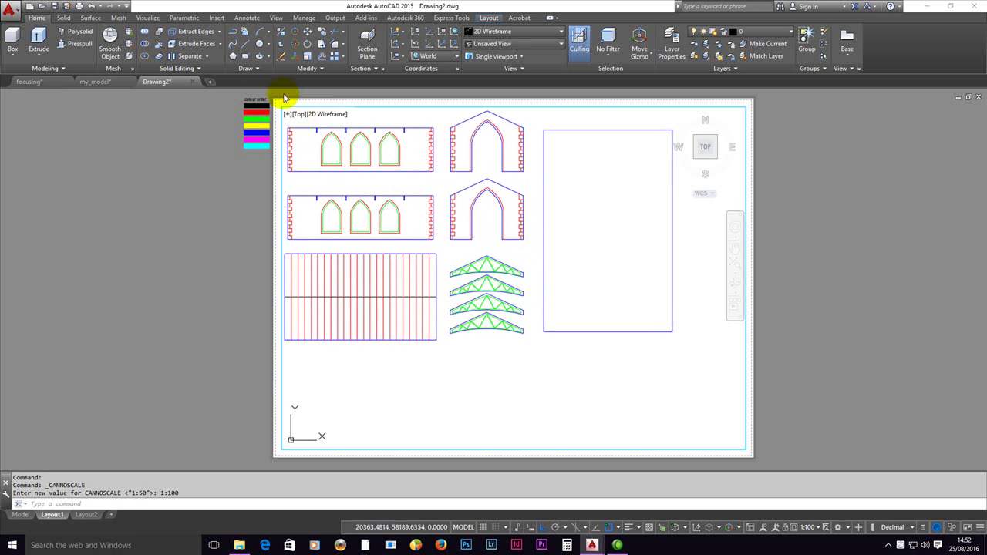
mouse_move(368, 216)
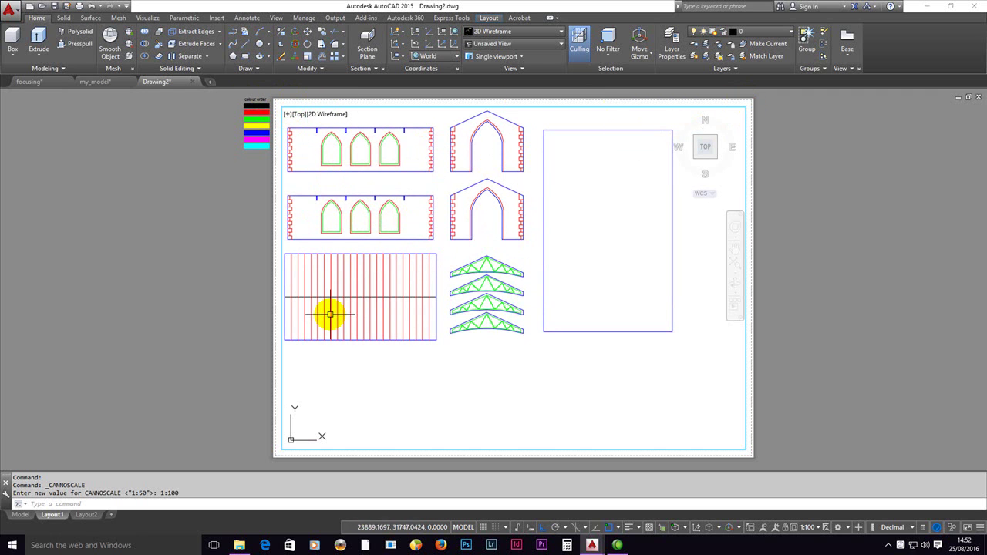
Step: Double-click the sheet outside the viewport to switch from MODEL to PAPER space
double_click(238, 222)
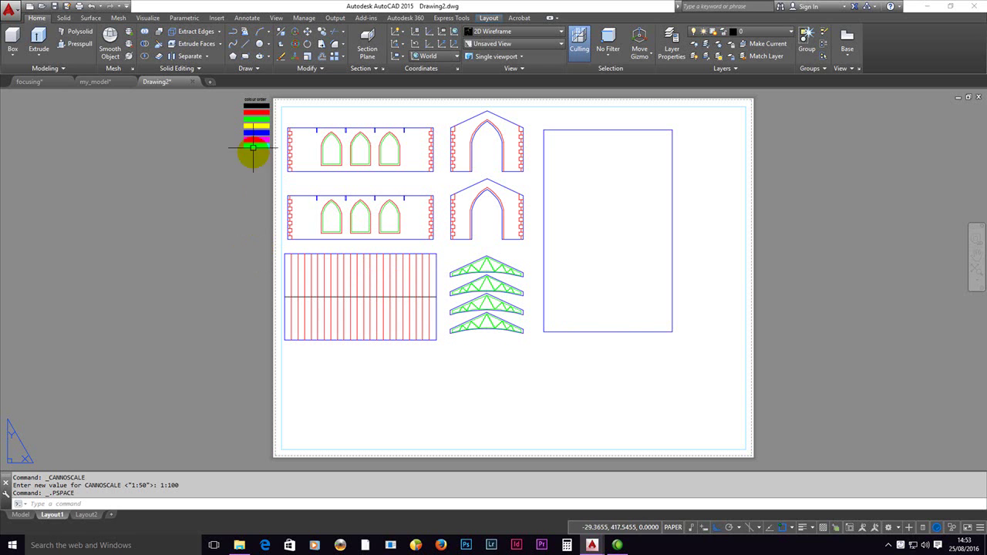
left_click_drag(233, 149, 261, 157)
key("Escape")
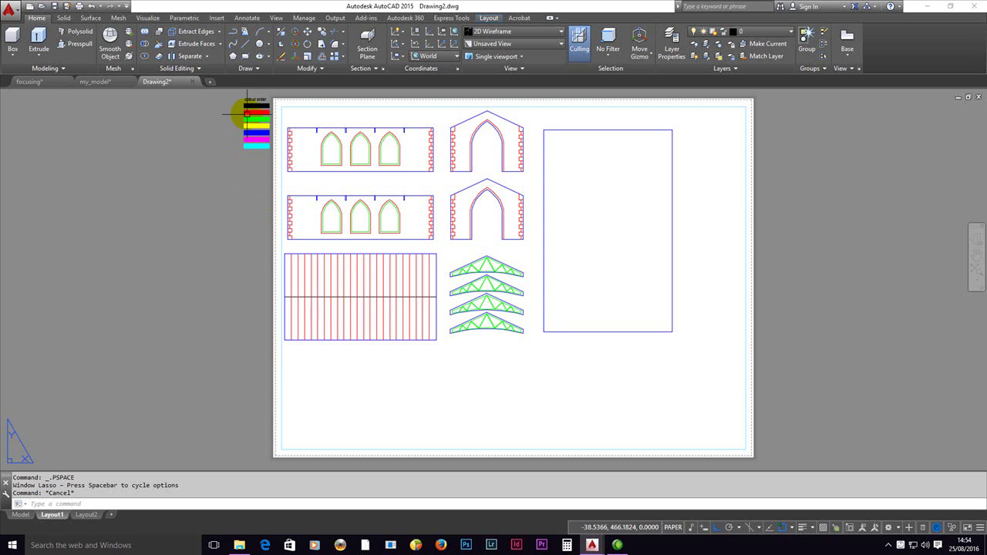
scroll(248, 99, "up", 5)
scroll(242, 115, "up", 2)
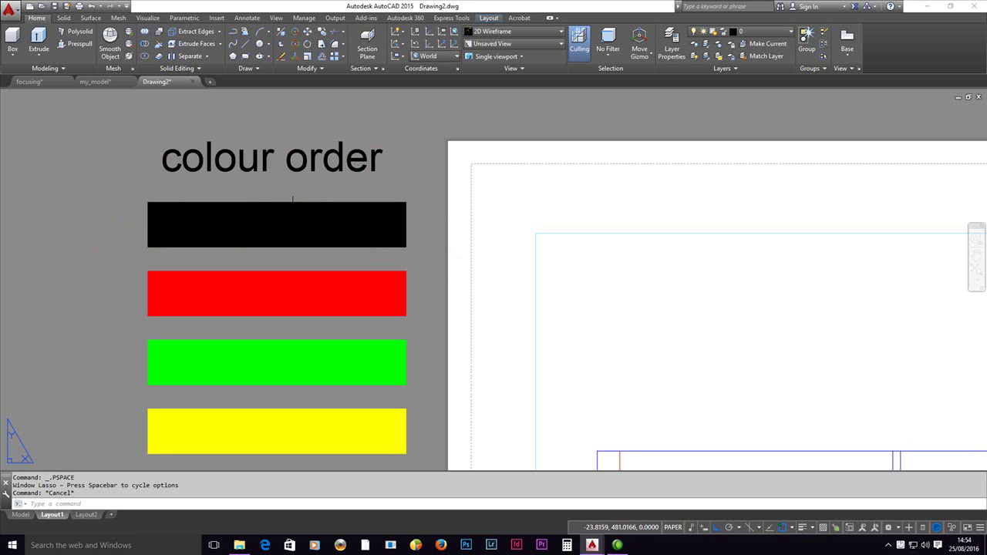
scroll(293, 199, "down", 5)
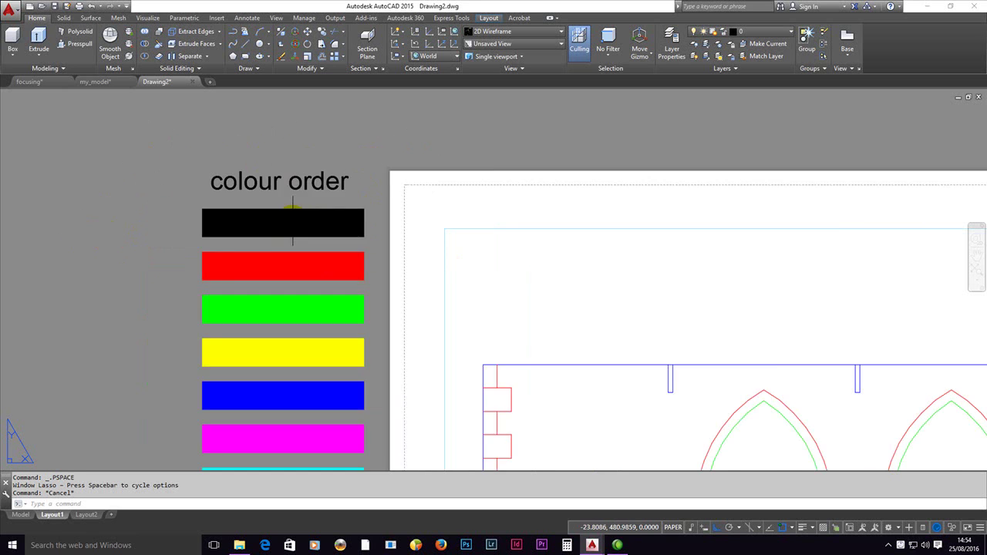
scroll(307, 196, "down", 4)
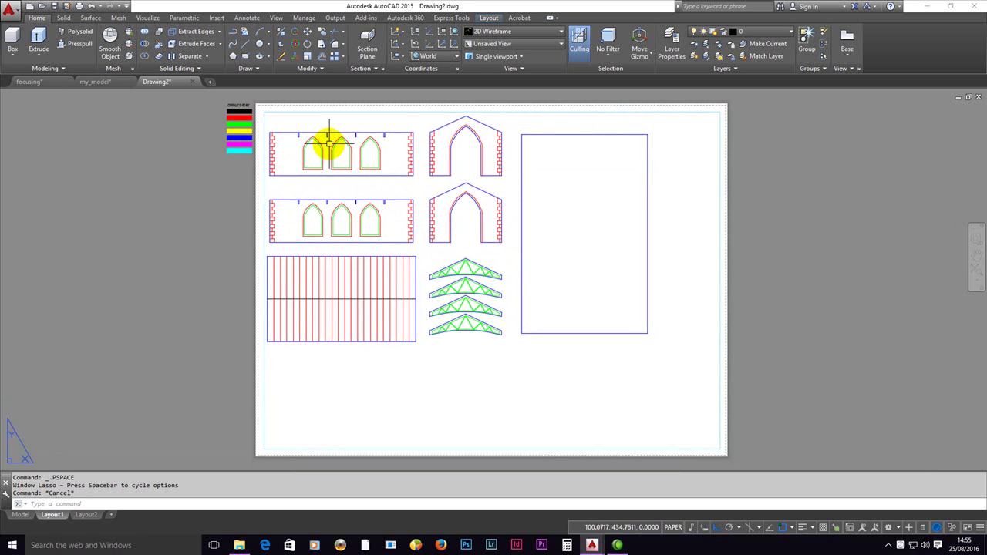
middle_click_drag(348, 163, 341, 169)
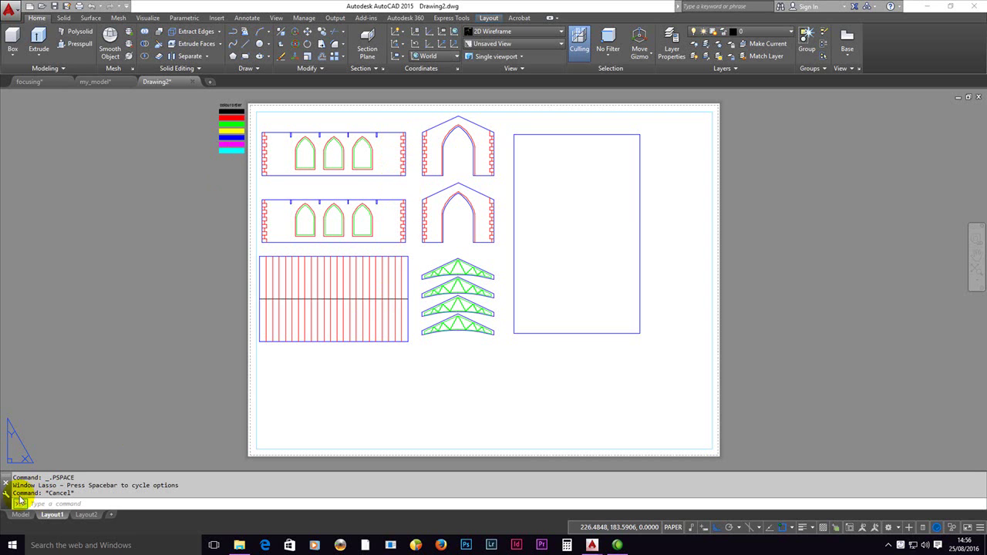
Step: Save the drawing as my_model_in_cutter_template.dwg in the Laser Cutting folder
left_click(100, 502)
type("s")
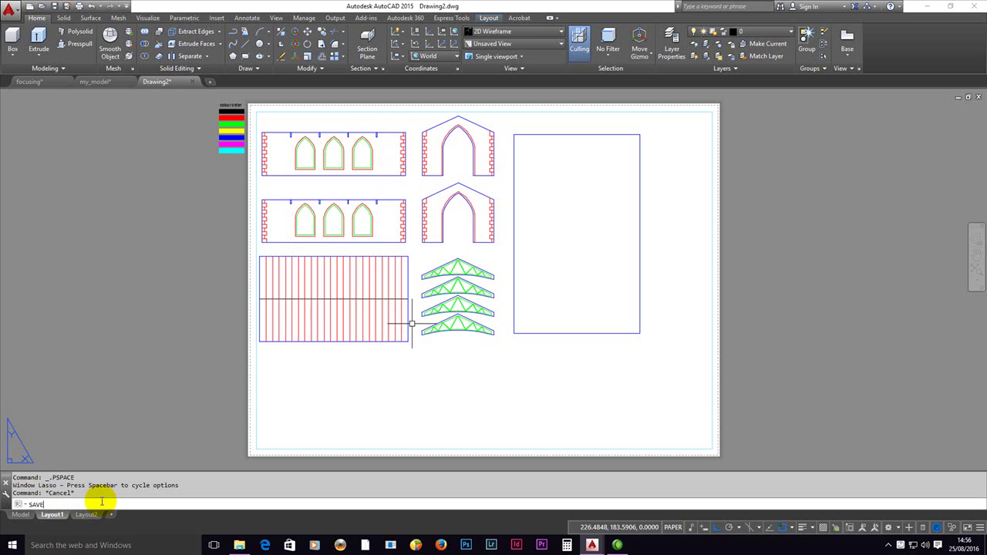
type("aveas")
key("Return")
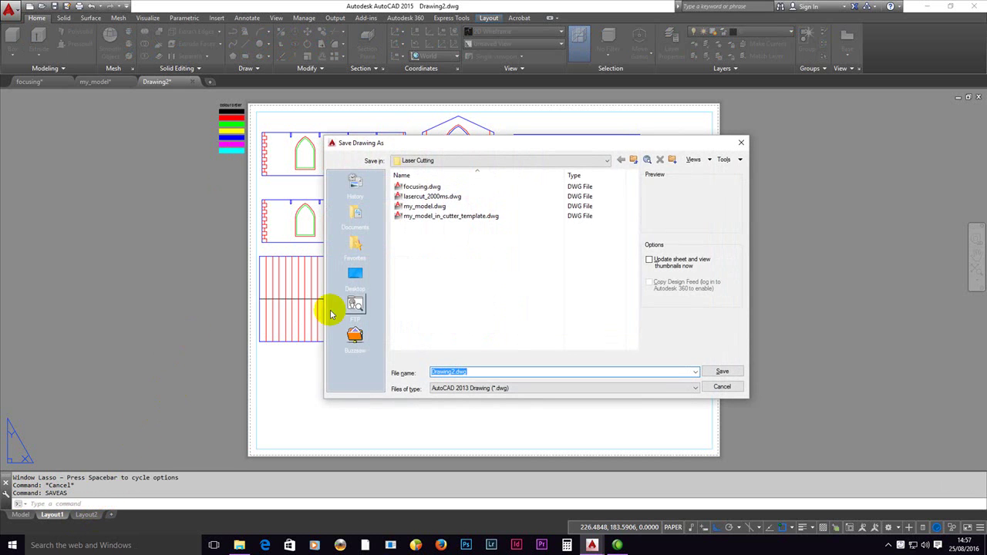
left_click(413, 219)
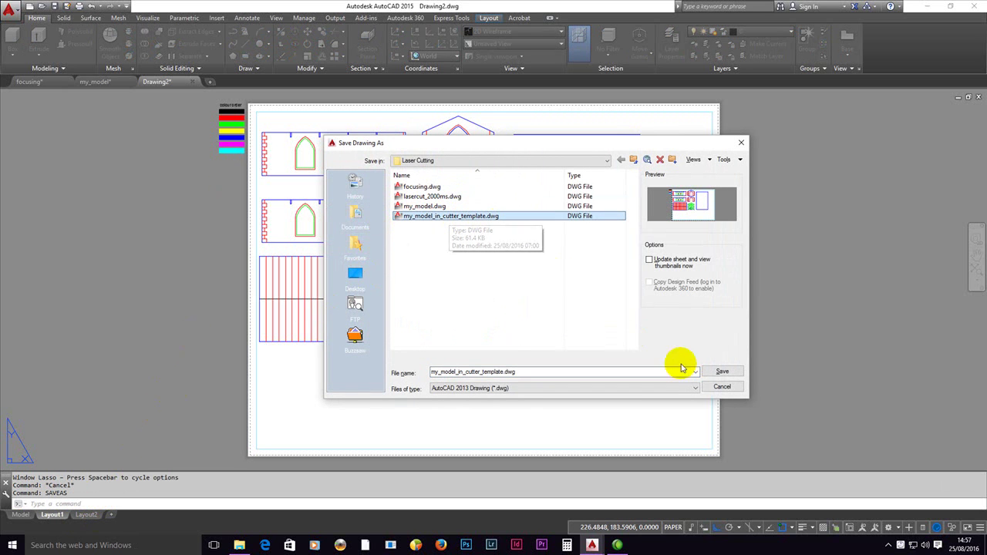
left_click(723, 373)
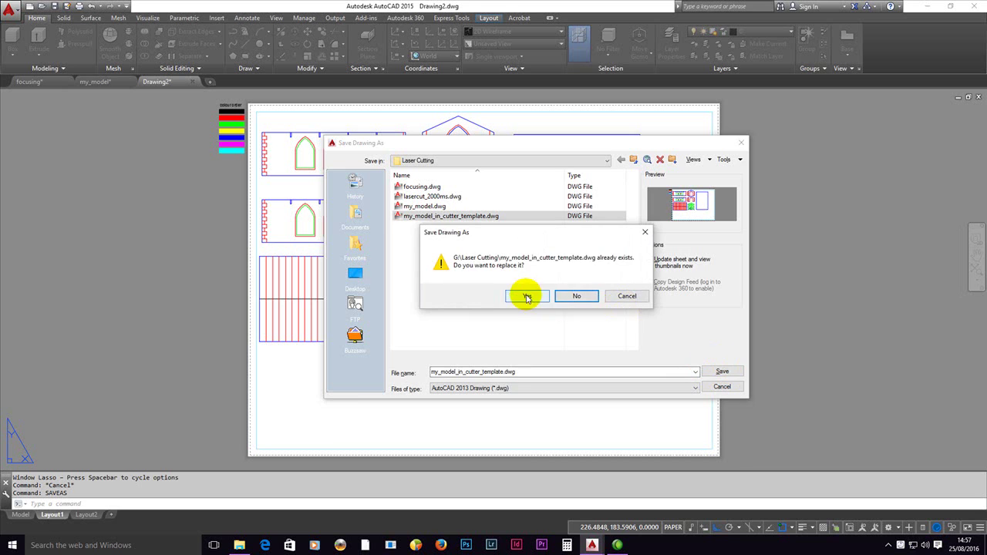